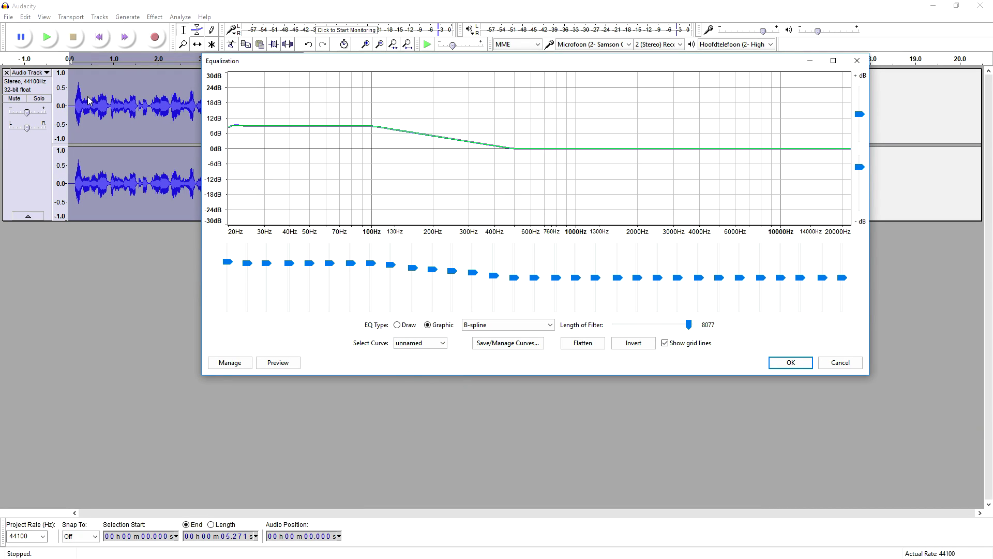
Preview the Bass Boost equalization on the clip.
{"action": "left_click", "coordinate": [279, 365]}
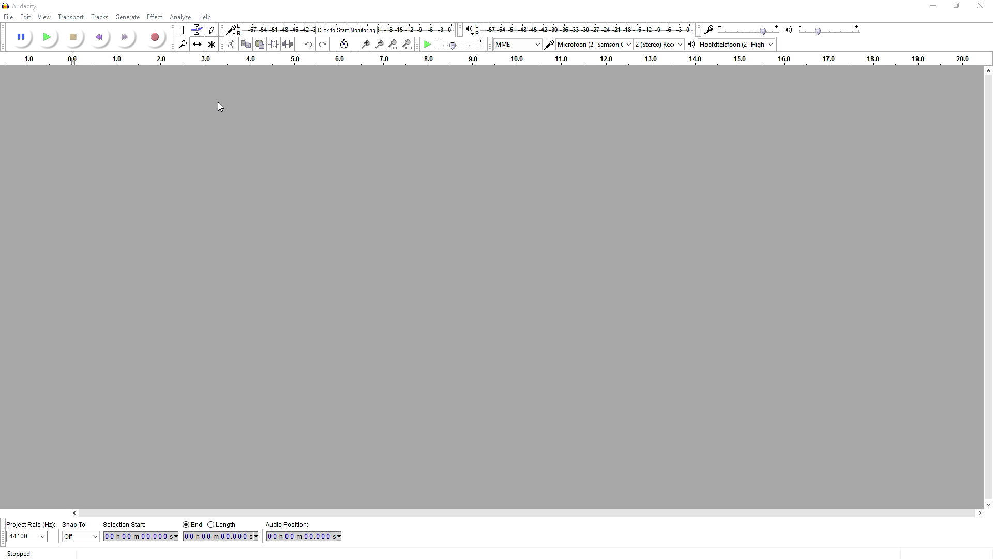
Record about 6.7 seconds of speech into a new stereo track.
{"action": "left_click", "coordinate": [164, 38]}
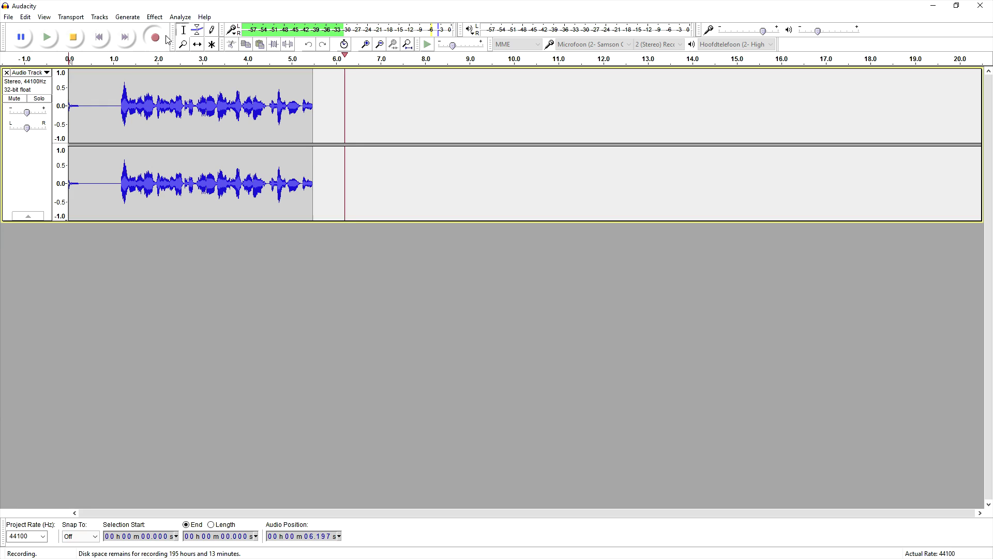
{"action": "key", "text": "space"}
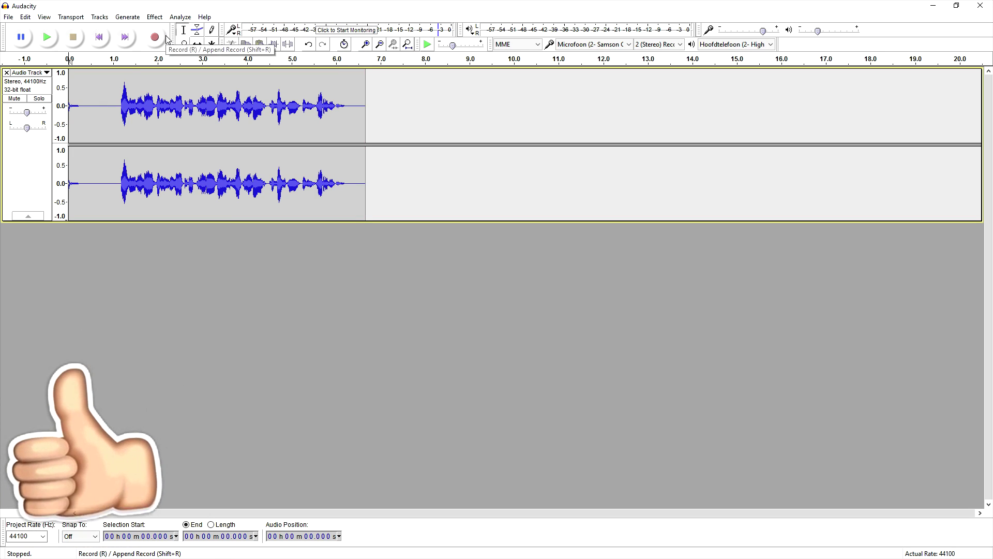
Play back the clip and cut the silent first second at the start.
{"action": "key", "text": "space"}
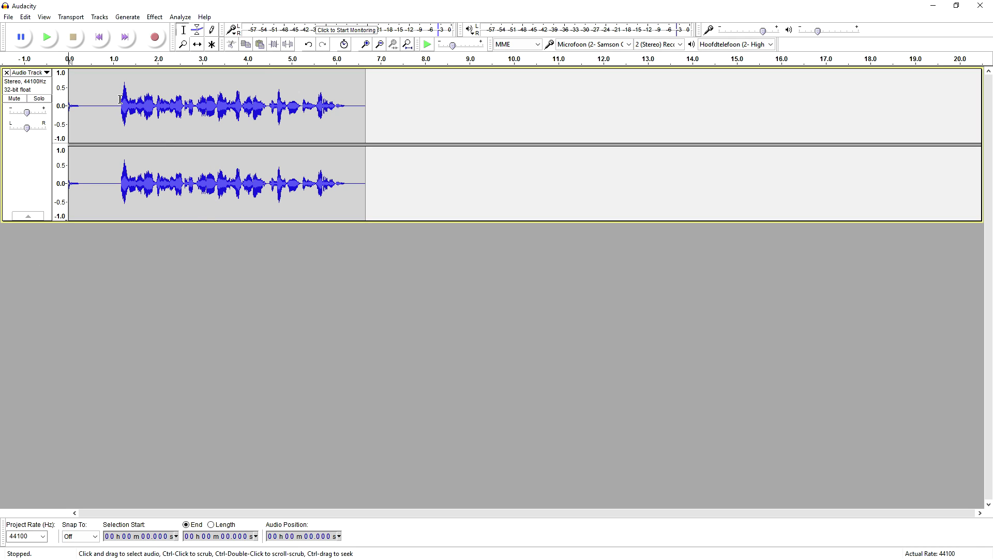
{"action": "left_click_drag", "start_coordinate": [114, 98], "coordinate": [2, 93]}
{"action": "key", "text": "Delete"}
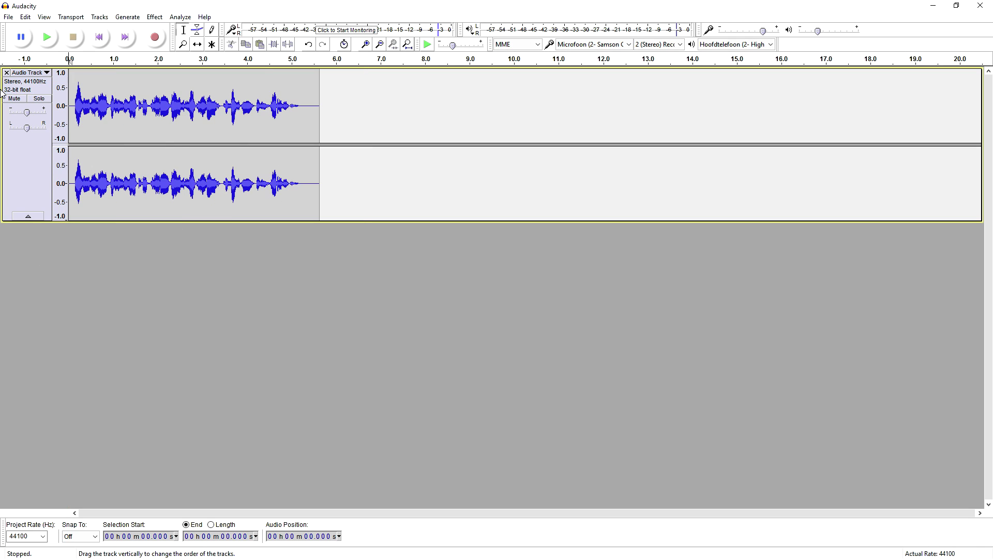
Cut the trailing silence after 5.317 s, then select the whole clip.
{"action": "left_click_drag", "start_coordinate": [305, 98], "coordinate": [397, 103]}
{"action": "key", "text": "Delete"}
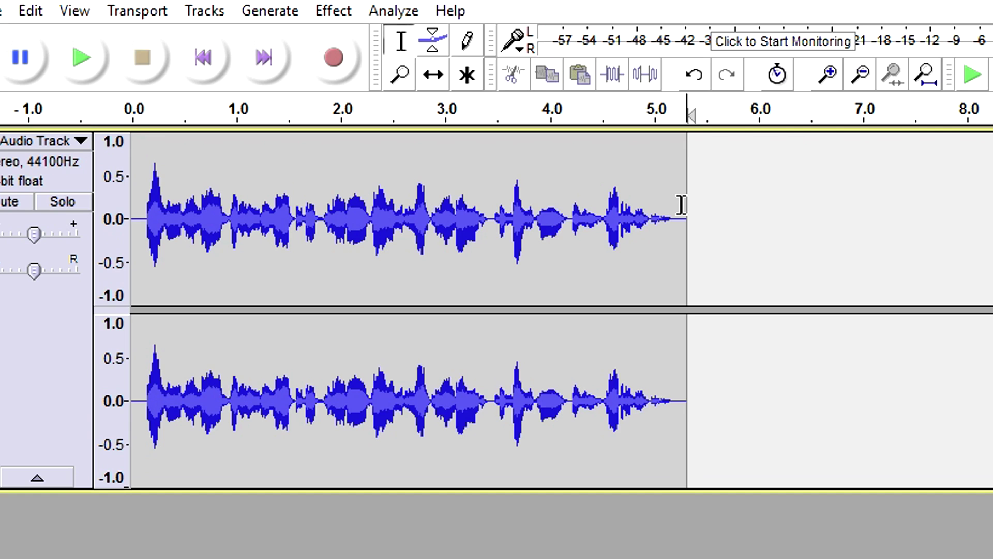
{"action": "left_click_drag", "start_coordinate": [302, 101], "coordinate": [285, 99]}
{"action": "left_click_drag", "start_coordinate": [641, 206], "coordinate": [68, 207]}
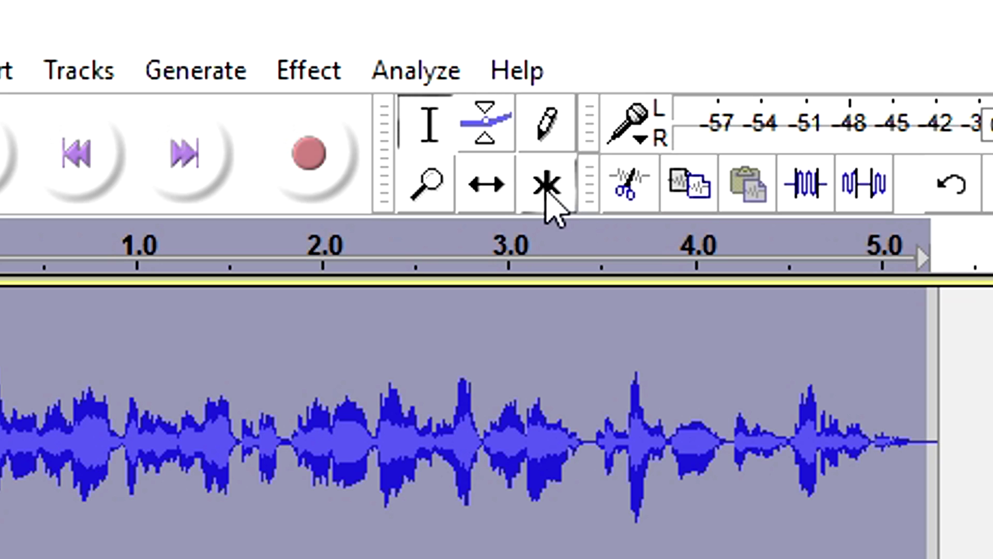
In Equalization, choose the Bass Boost curve and preview the 9 dB low-frequency boost.
{"action": "left_click", "coordinate": [337, 13]}
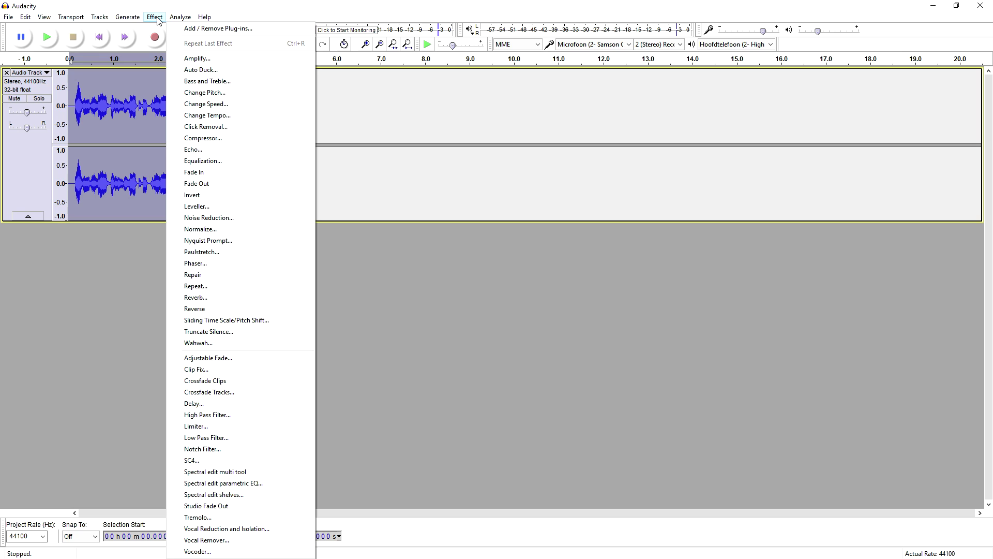
{"action": "left_click", "coordinate": [250, 157]}
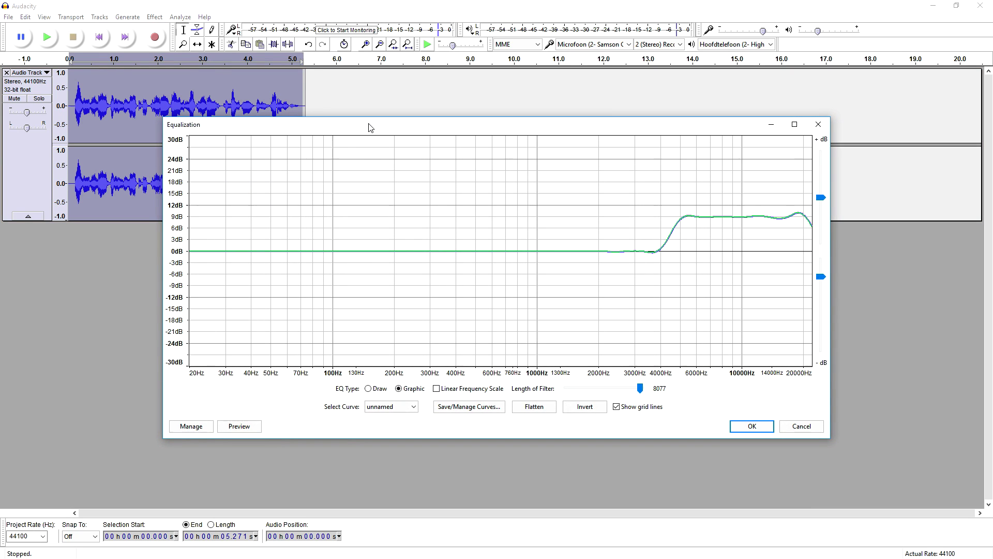
{"action": "left_click_drag", "start_coordinate": [370, 125], "coordinate": [410, 62]}
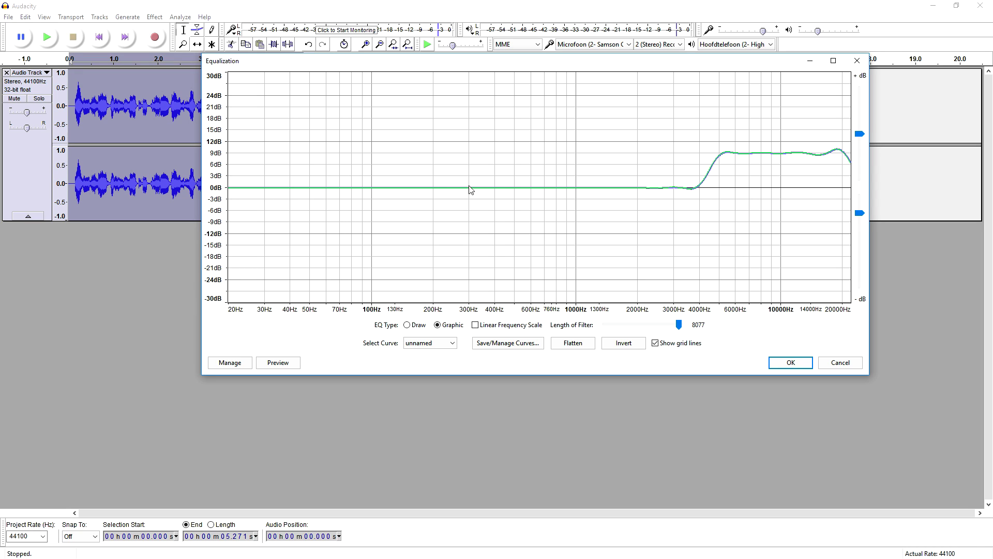
{"action": "left_click", "coordinate": [443, 343]}
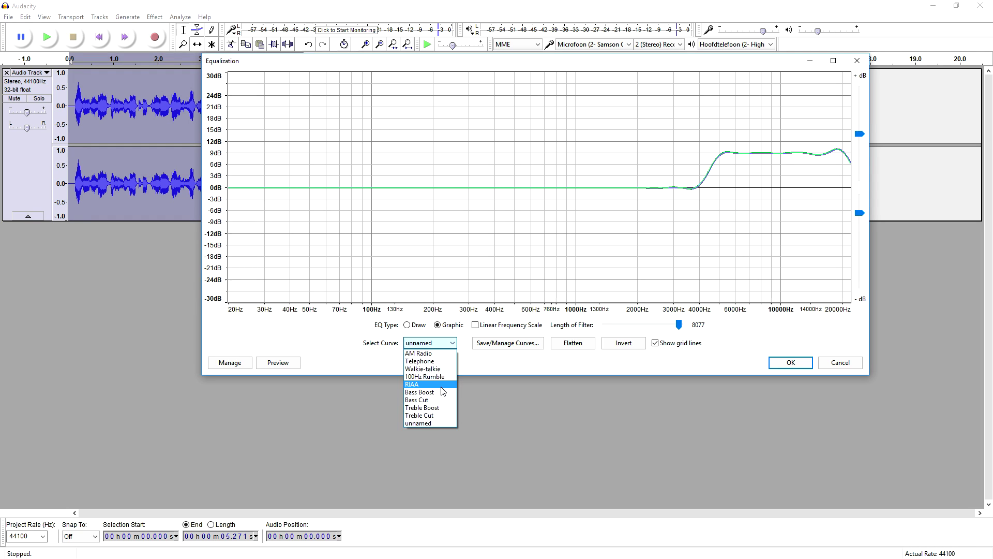
{"action": "left_click", "coordinate": [440, 393]}
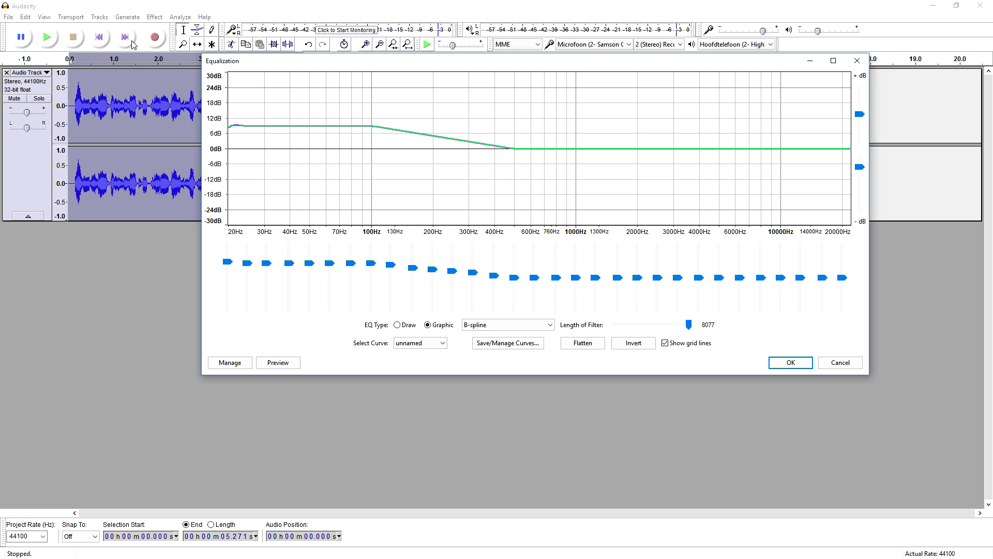
{"action": "left_click", "coordinate": [280, 363]}
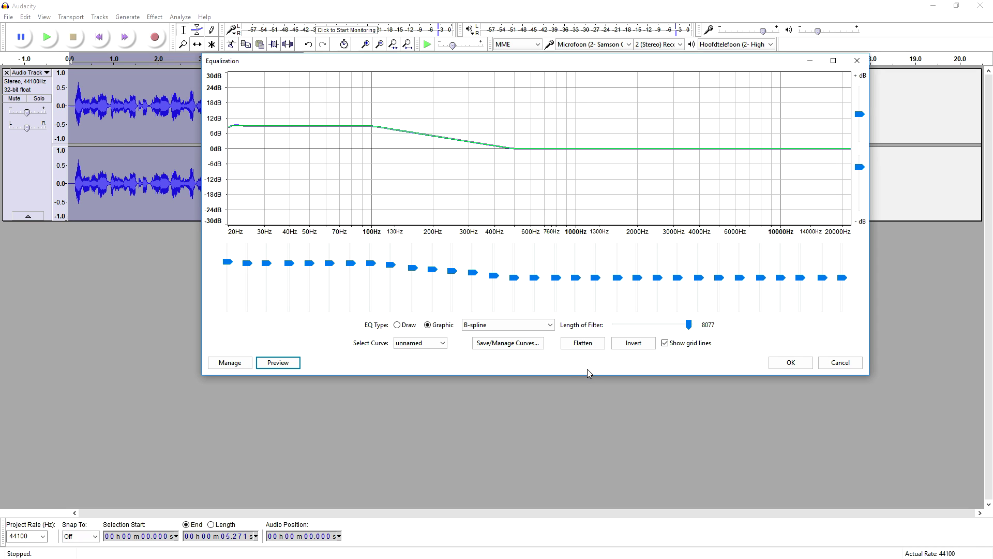
Apply the Bass Boost equalization, then bring up the Reverb settings.
{"action": "left_click", "coordinate": [792, 363]}
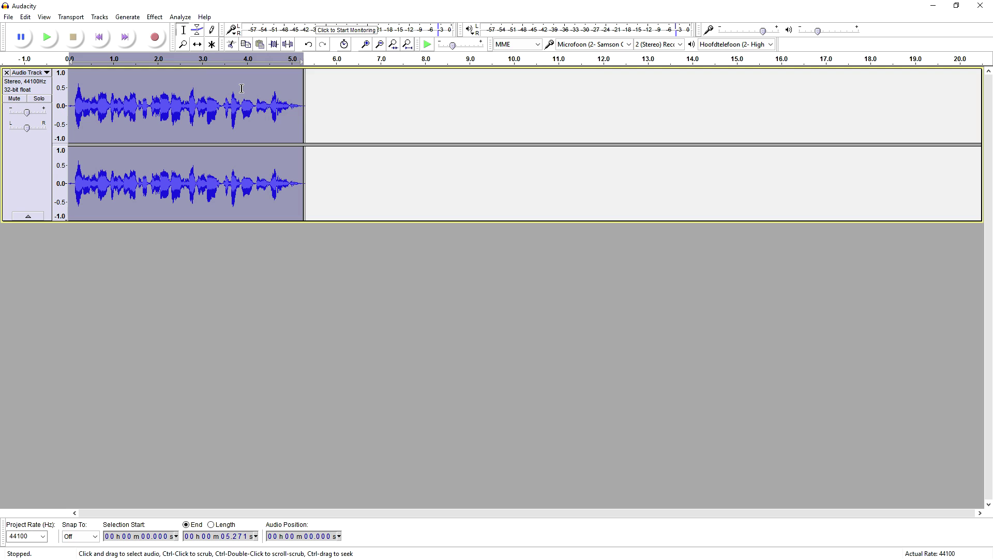
{"action": "left_click", "coordinate": [159, 18]}
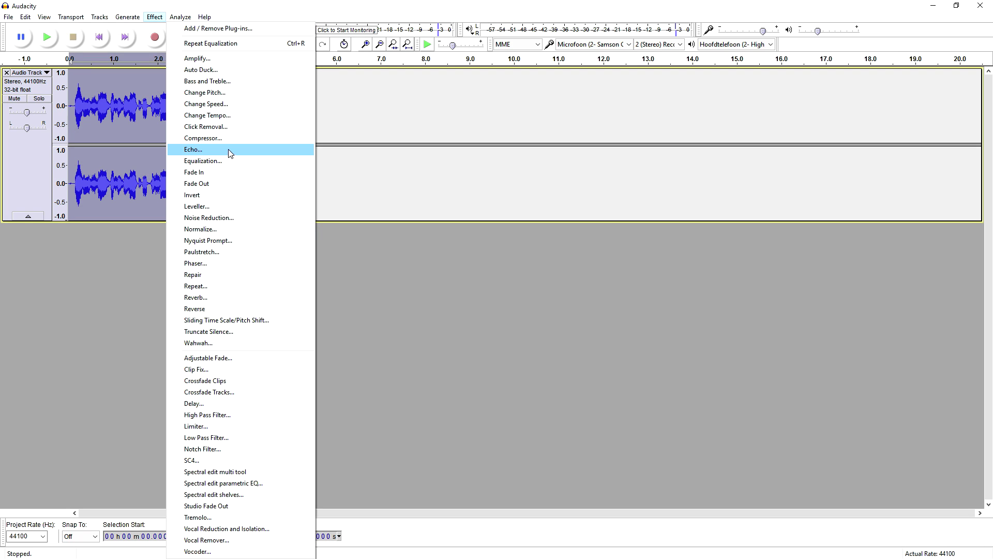
{"action": "left_click", "coordinate": [262, 297]}
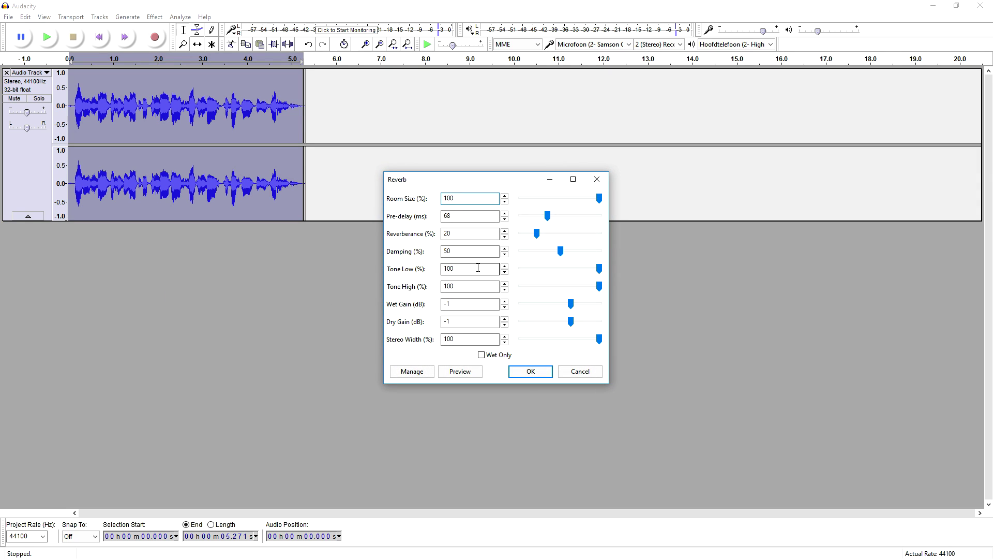
Preview the default reverb, then set Pre-delay to 0 ms and Room Size to 55% and preview again.
{"action": "left_click", "coordinate": [473, 379]}
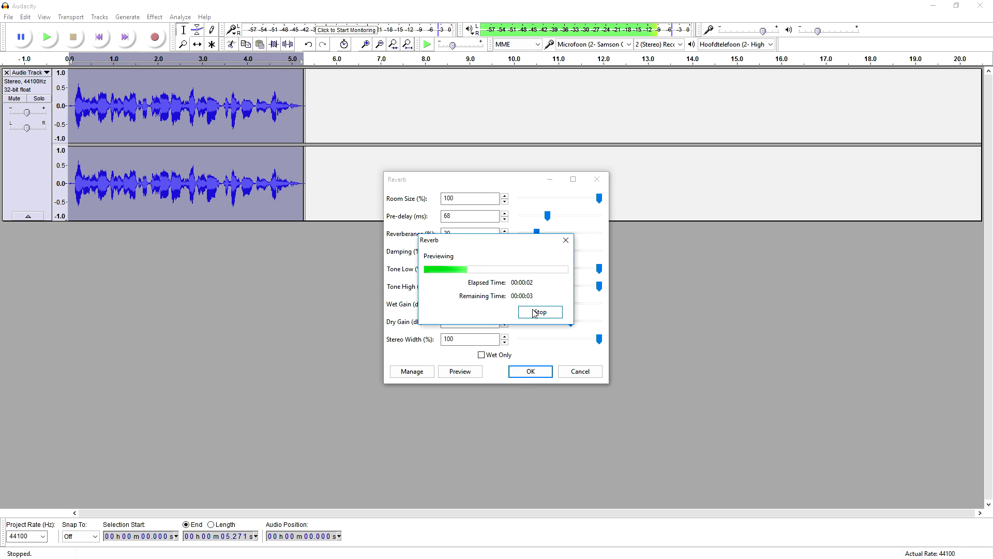
{"action": "left_click", "coordinate": [537, 312]}
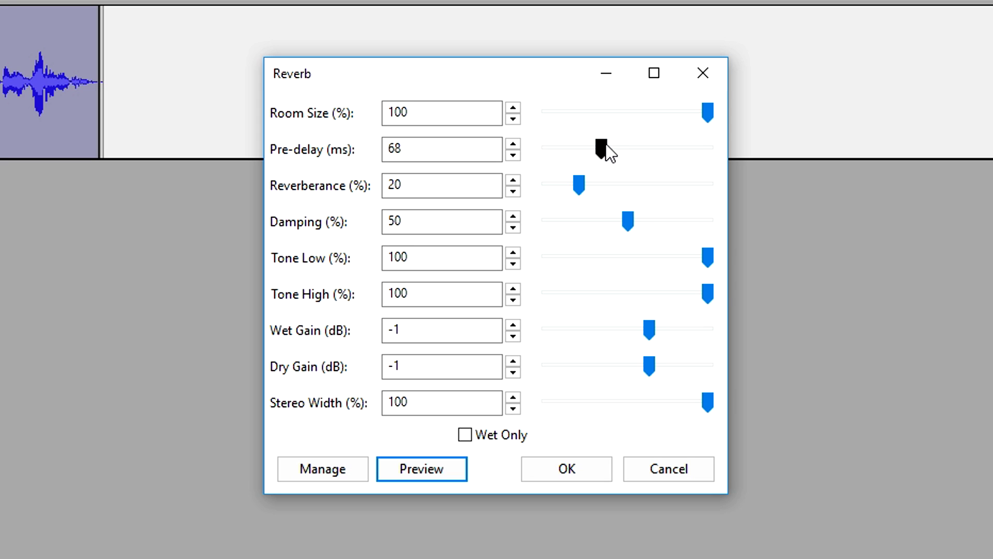
{"action": "left_click_drag", "start_coordinate": [550, 215], "coordinate": [540, 213]}
{"action": "left_click_drag", "start_coordinate": [586, 143], "coordinate": [544, 149]}
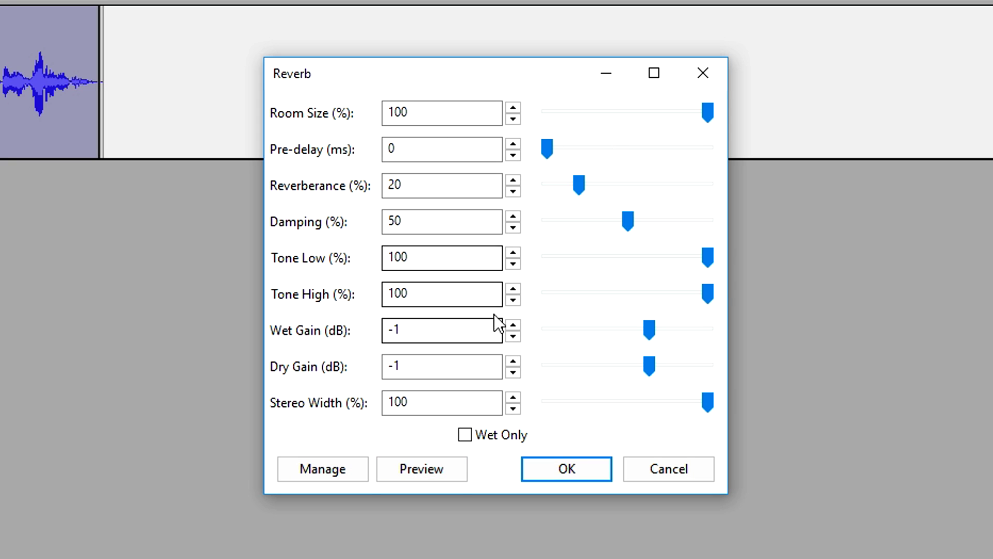
{"action": "left_click_drag", "start_coordinate": [699, 113], "coordinate": [637, 107]}
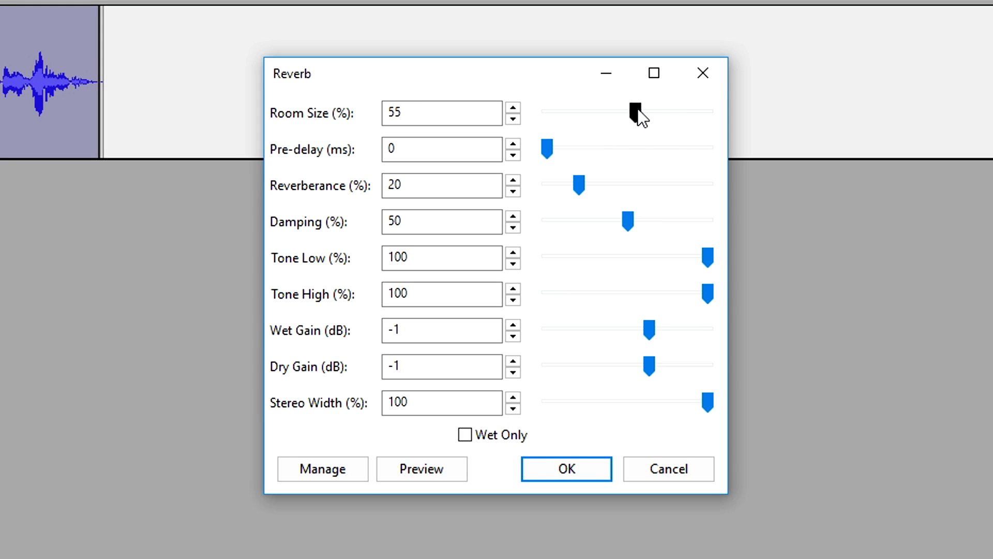
{"action": "left_click", "coordinate": [428, 475]}
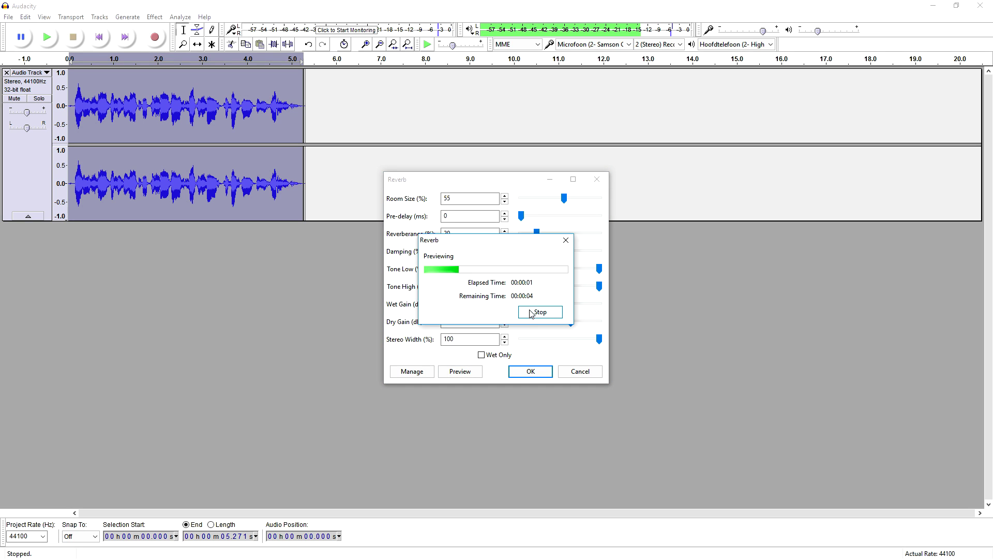
{"action": "left_click", "coordinate": [532, 313]}
Shrink Room Size to 20%, preview the small-room reverb, and apply it.
{"action": "left_click_drag", "start_coordinate": [565, 201], "coordinate": [539, 201]}
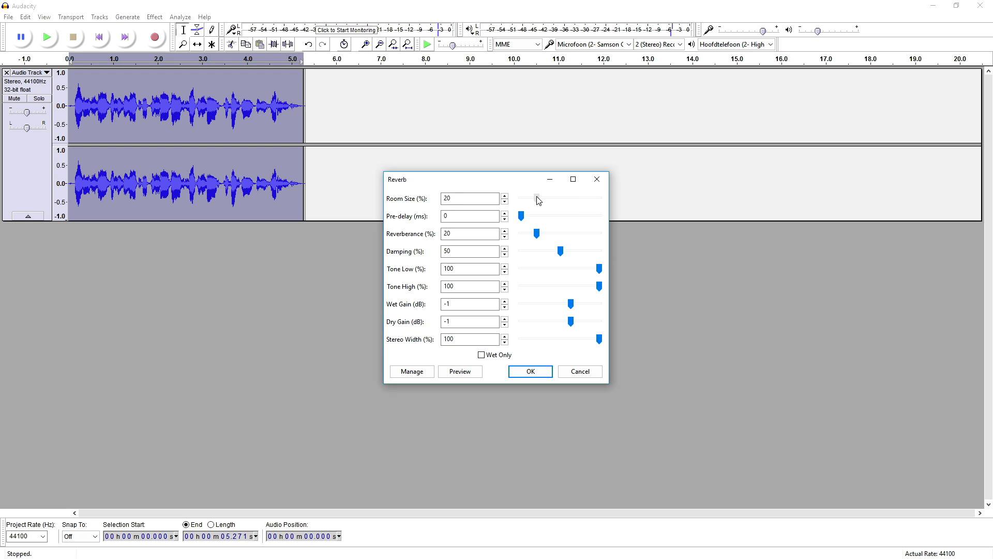
{"action": "left_click", "coordinate": [454, 374]}
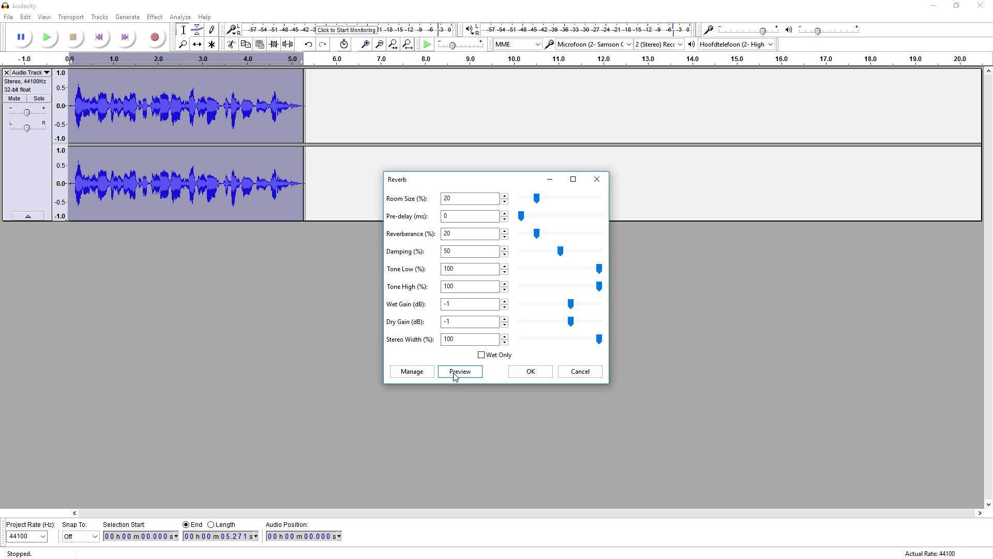
{"action": "left_click", "coordinate": [531, 373]}
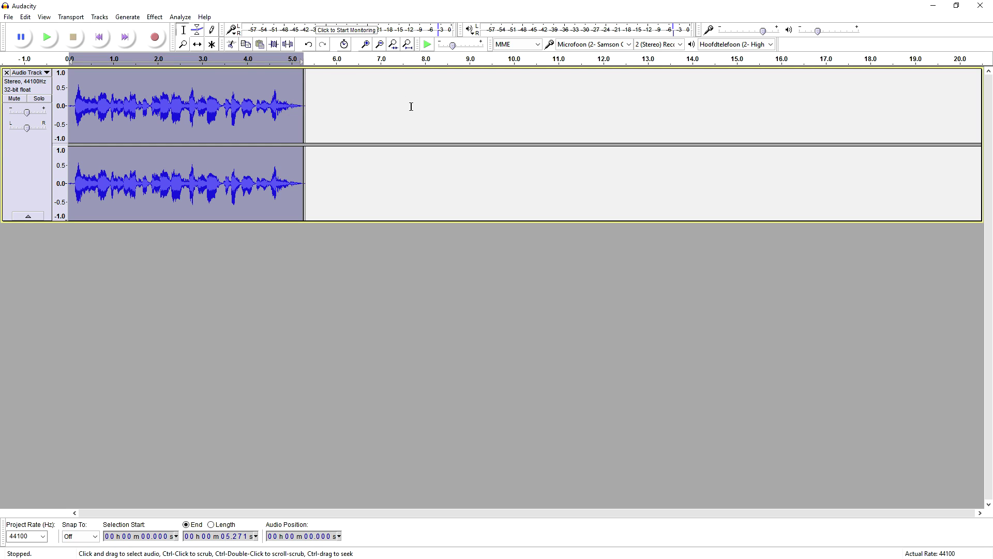
{"action": "key", "text": "space"}
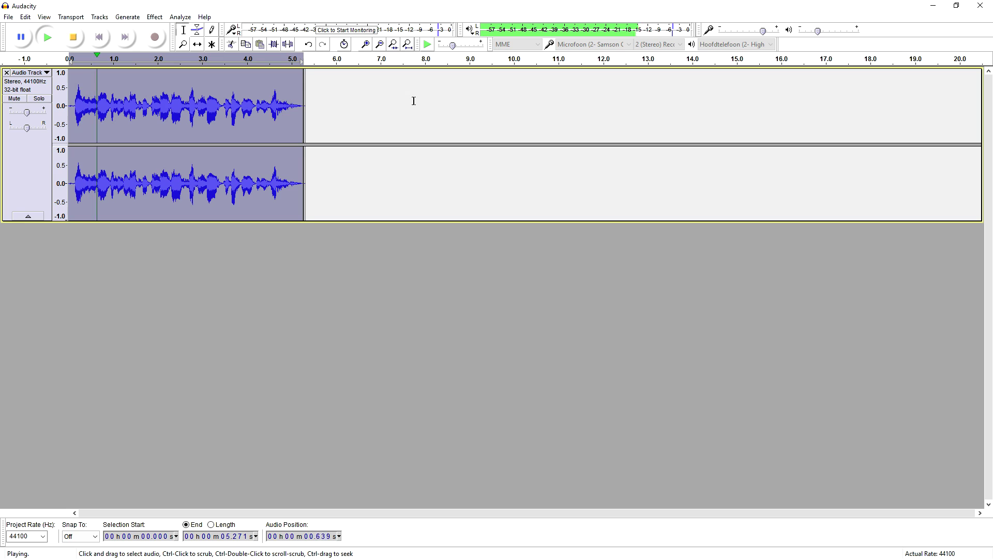